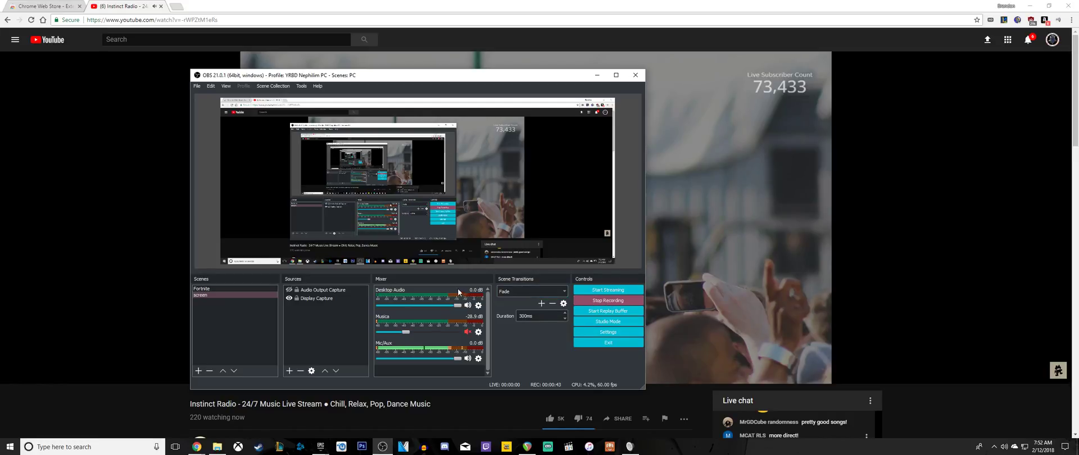
- Return to the AudioPick Web Store page and show its output devices for the current tab
{"action": "left_click", "coordinate": [133, 8]}
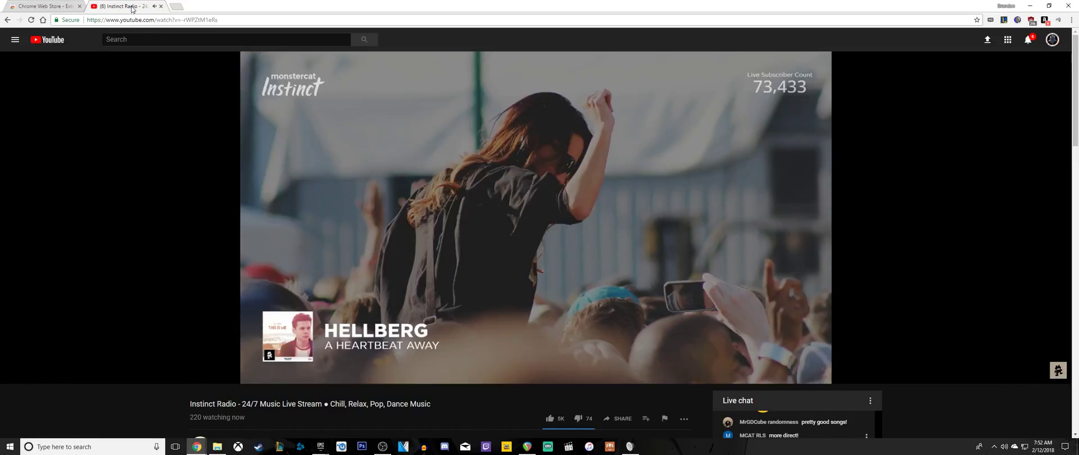
{"action": "left_click", "coordinate": [52, 7]}
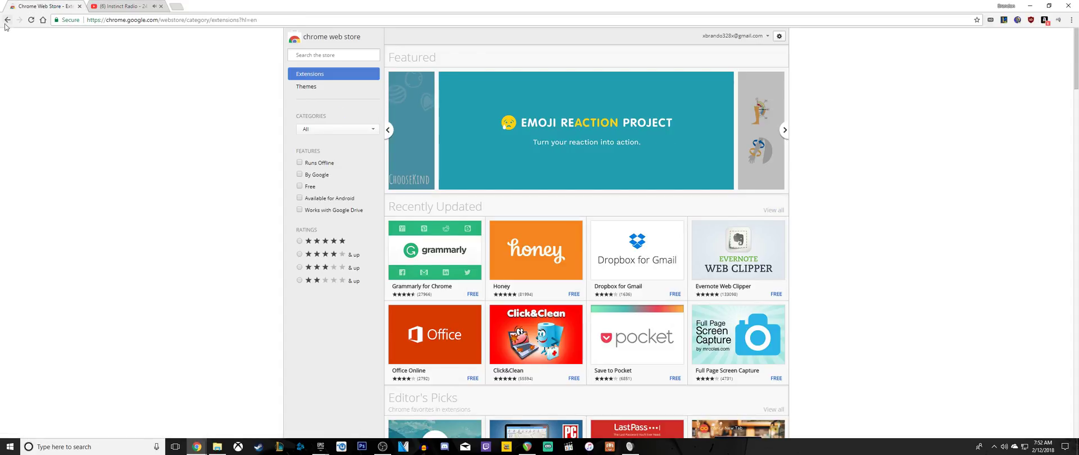
{"action": "key", "text": "alt+Left"}
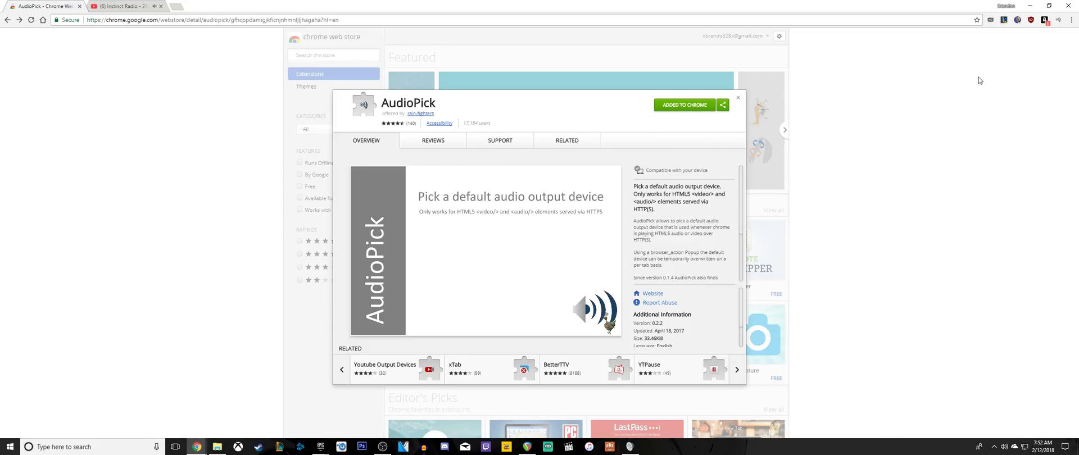
{"action": "left_click", "coordinate": [1057, 19]}
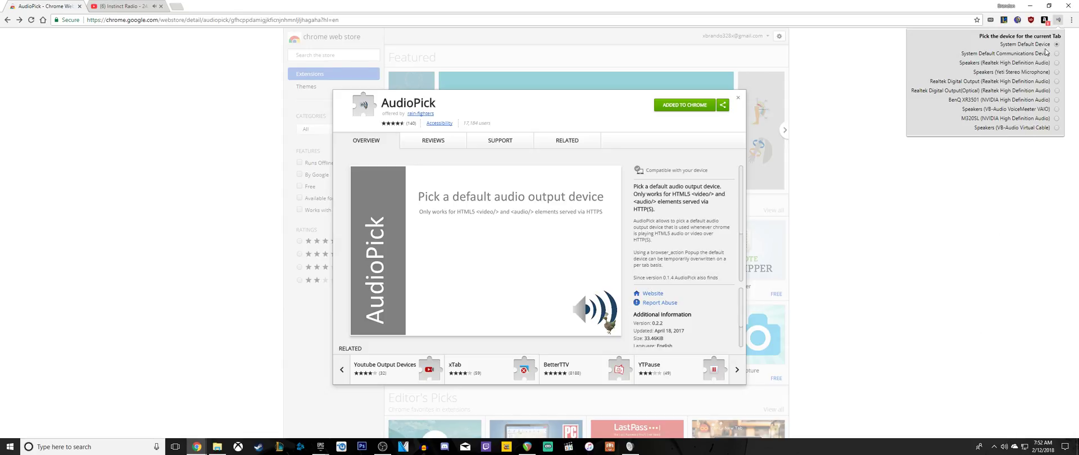
- Review the Windows playback devices, keeping M320SL as default, then close the Sound dialog
{"action": "right_click", "coordinate": [1005, 449]}
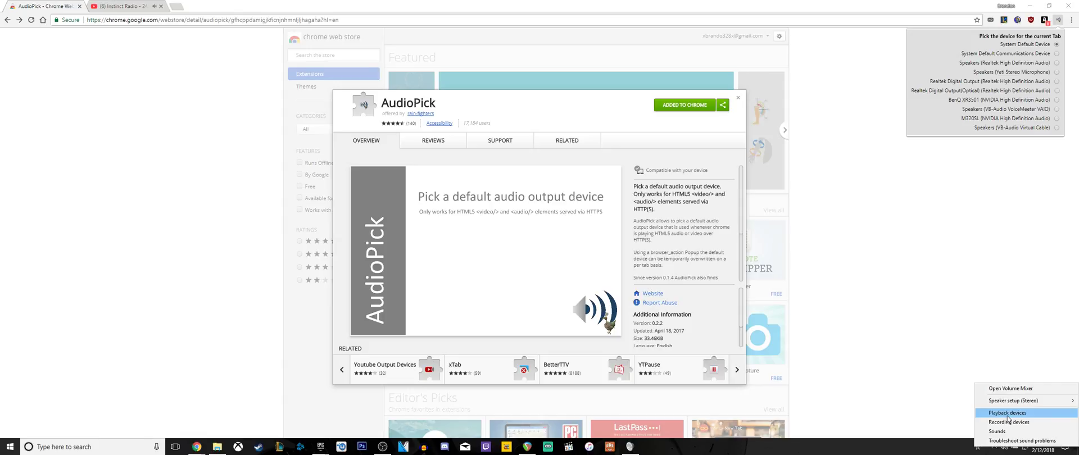
{"action": "left_click", "coordinate": [1007, 417]}
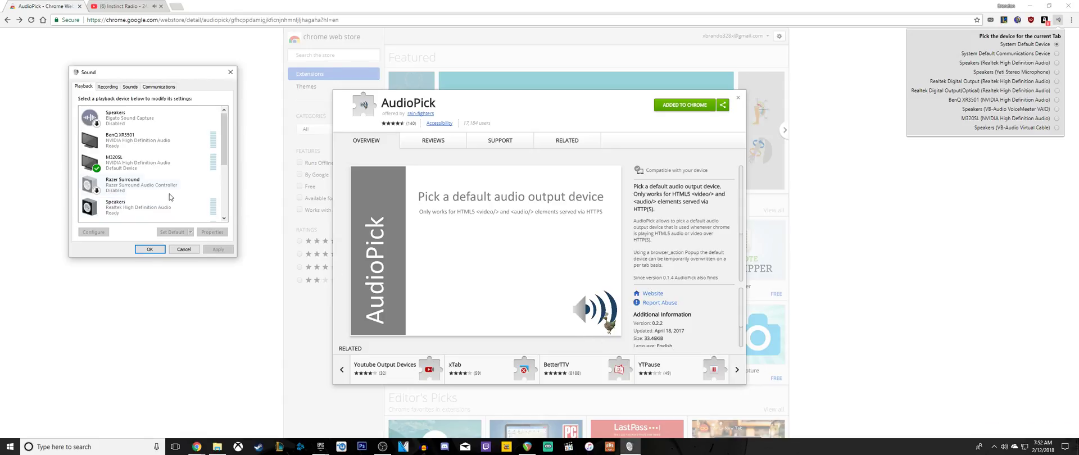
{"action": "scroll", "coordinate": [166, 197], "scroll_direction": "down", "scroll_amount": 1}
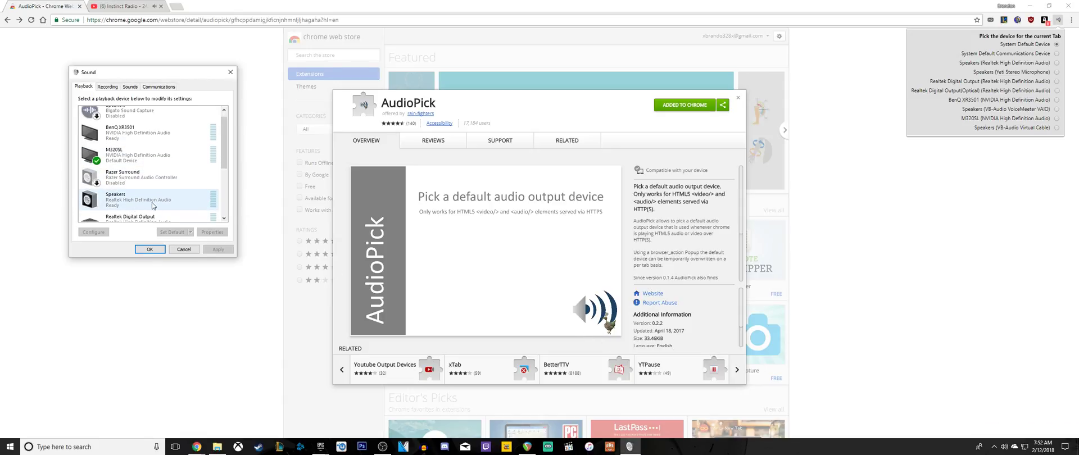
{"action": "scroll", "coordinate": [151, 206], "scroll_direction": "down", "scroll_amount": 2}
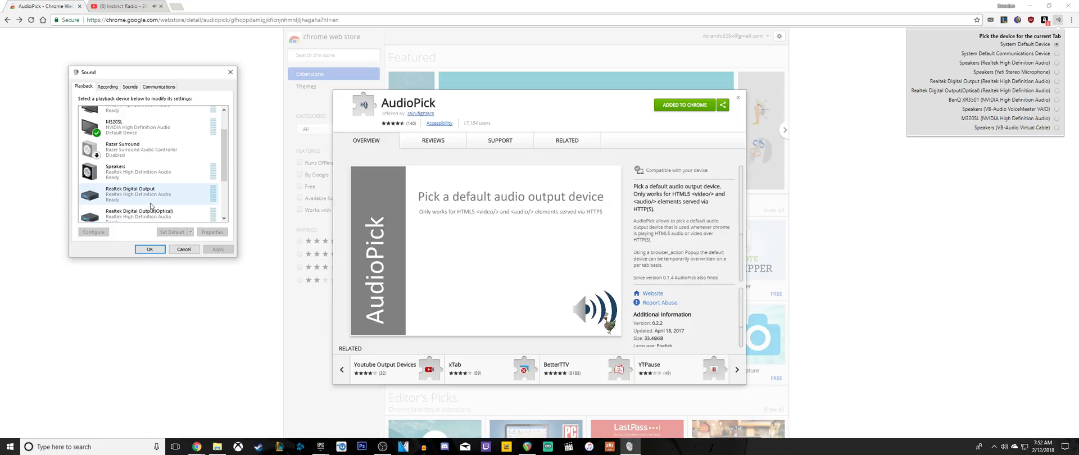
{"action": "scroll", "coordinate": [151, 206], "scroll_direction": "down", "scroll_amount": 2}
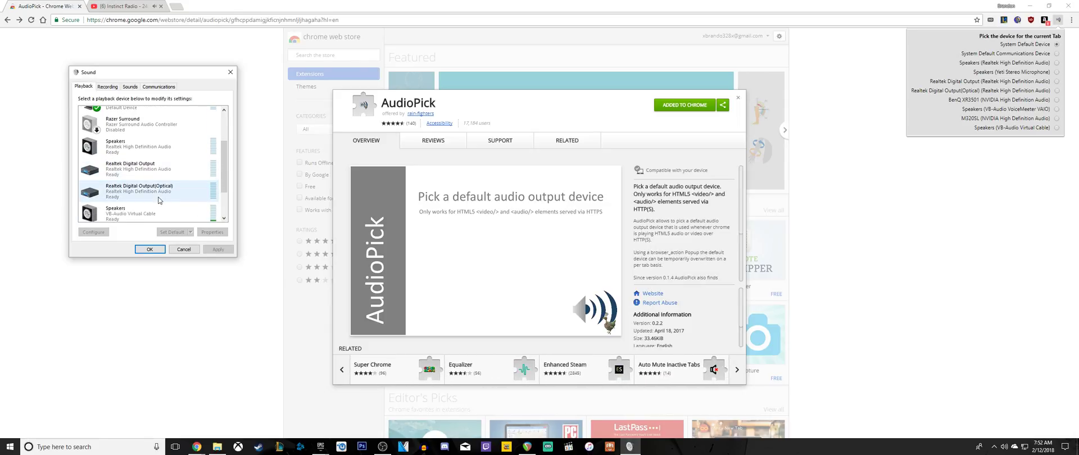
{"action": "scroll", "coordinate": [159, 200], "scroll_direction": "down", "scroll_amount": 2}
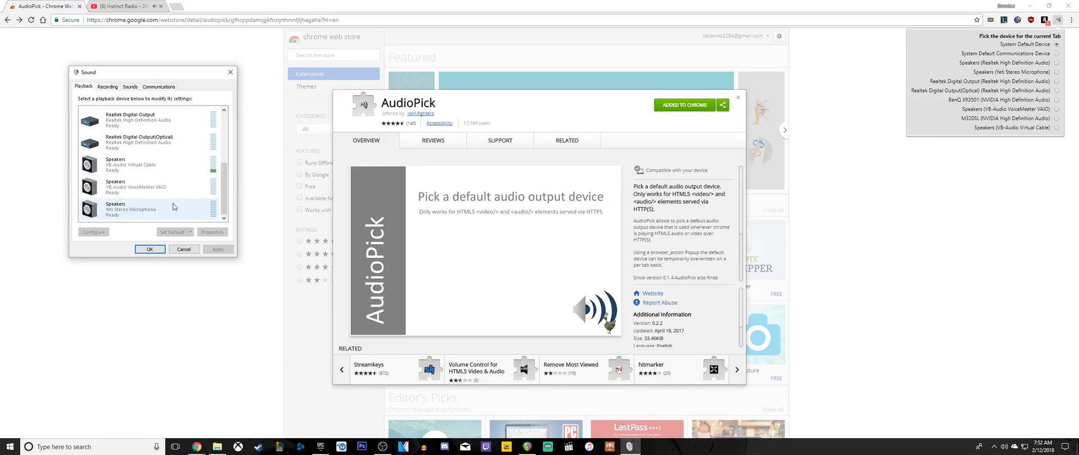
{"action": "scroll", "coordinate": [164, 205], "scroll_direction": "up", "scroll_amount": 1}
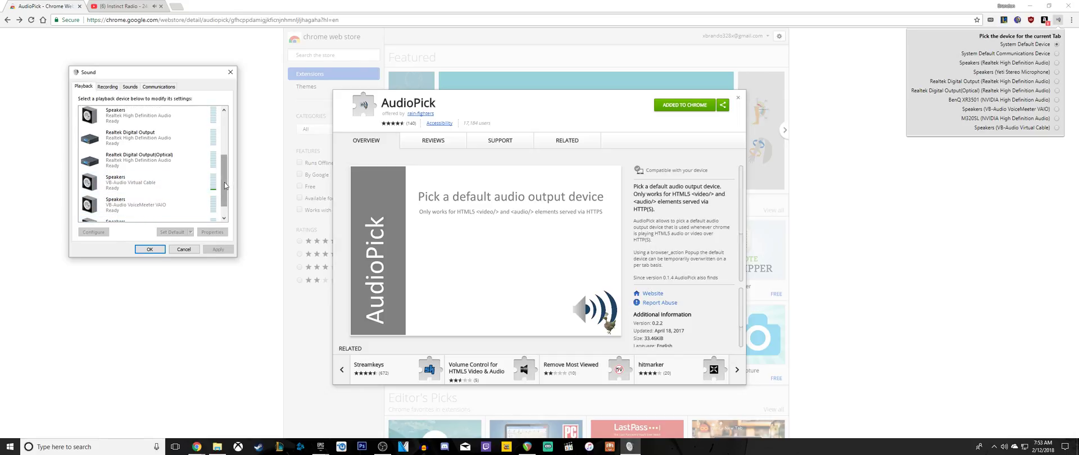
{"action": "scroll", "coordinate": [225, 179], "scroll_direction": "up", "scroll_amount": 4}
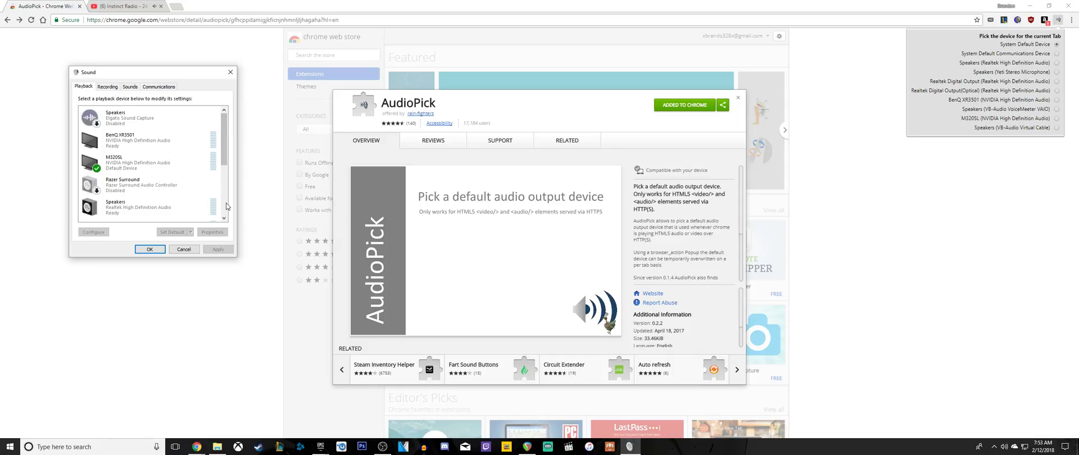
{"action": "left_click", "coordinate": [147, 251]}
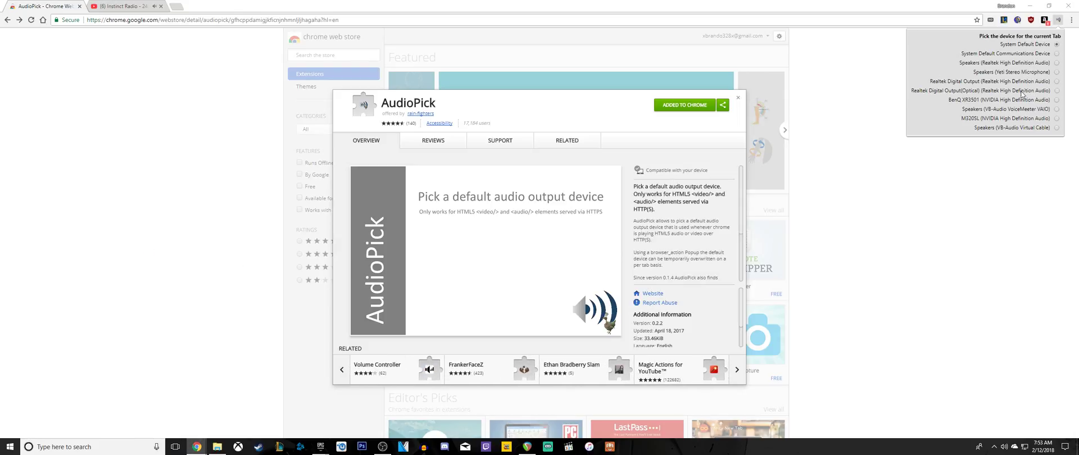
- Route the YouTube tab's audio via AudioPick to Speakers (Yeti Stereo Microphone) and return to OBS
{"action": "left_click", "coordinate": [129, 7]}
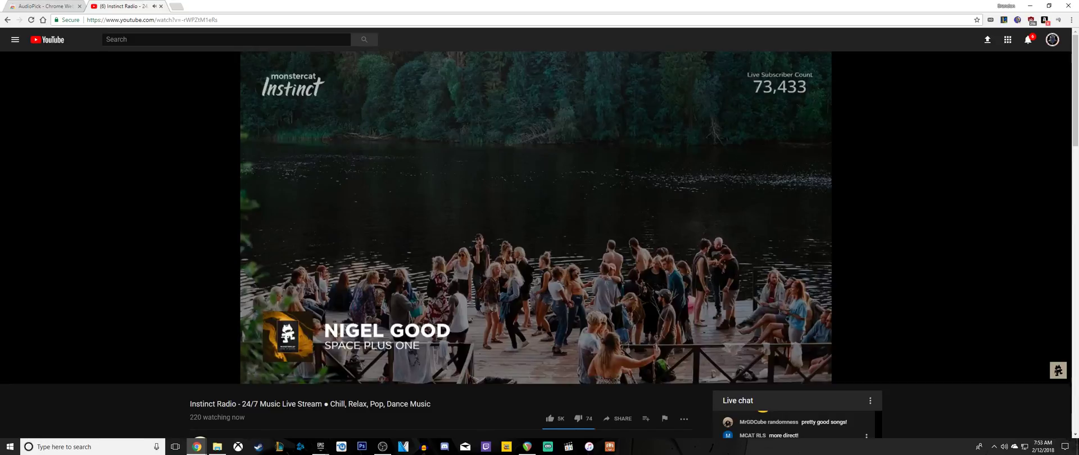
{"action": "left_click", "coordinate": [1058, 19]}
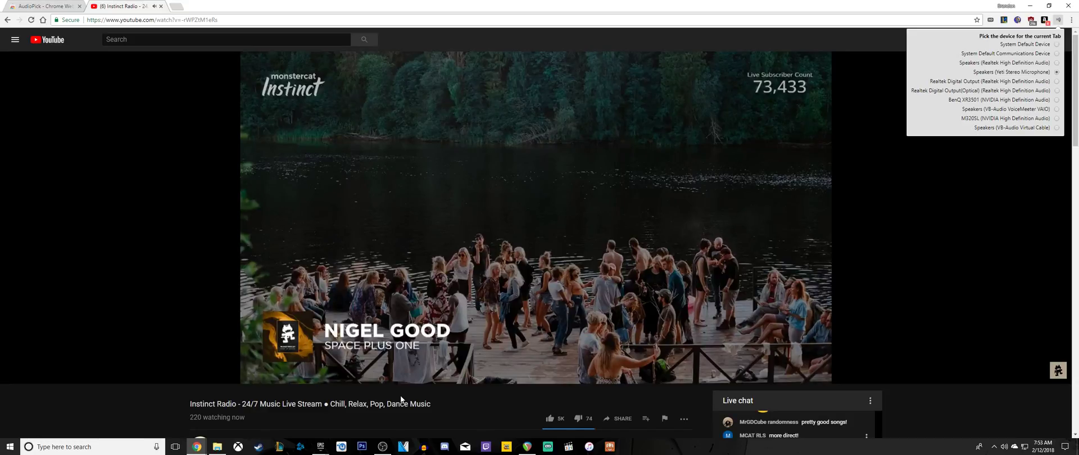
{"action": "left_click", "coordinate": [382, 445]}
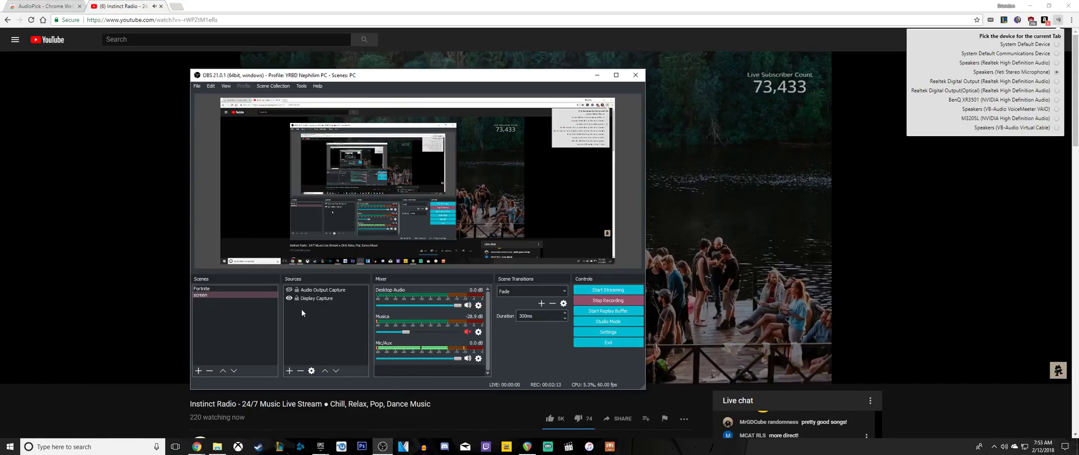
{"action": "left_click", "coordinate": [309, 290]}
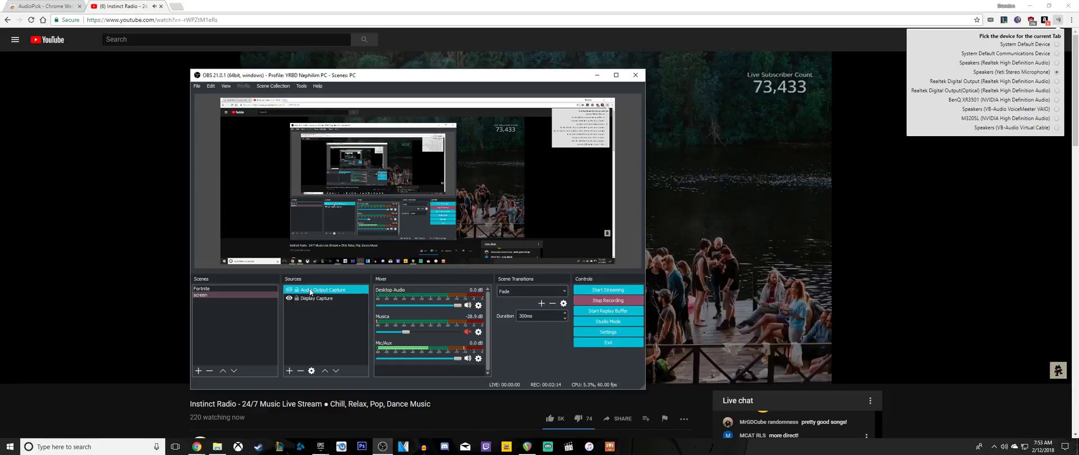
{"action": "left_click", "coordinate": [200, 87]}
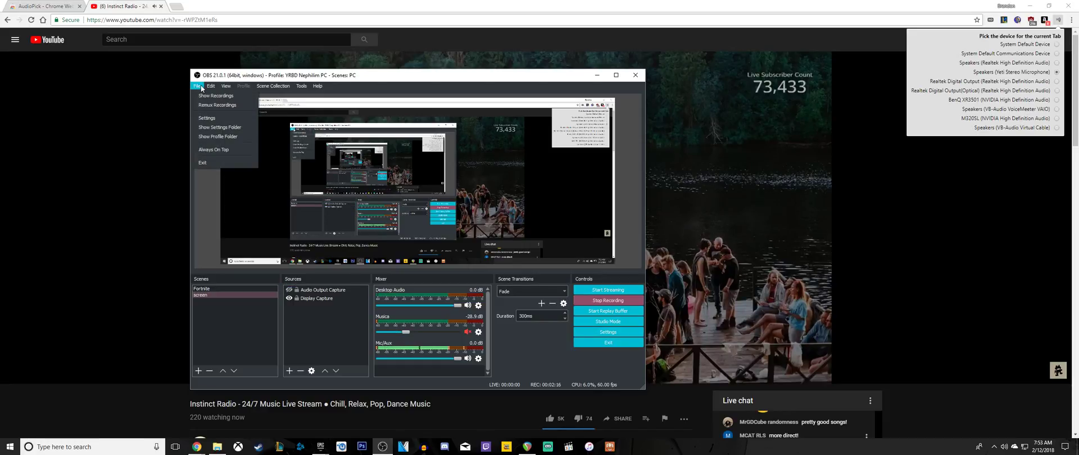
{"action": "left_click", "coordinate": [209, 118]}
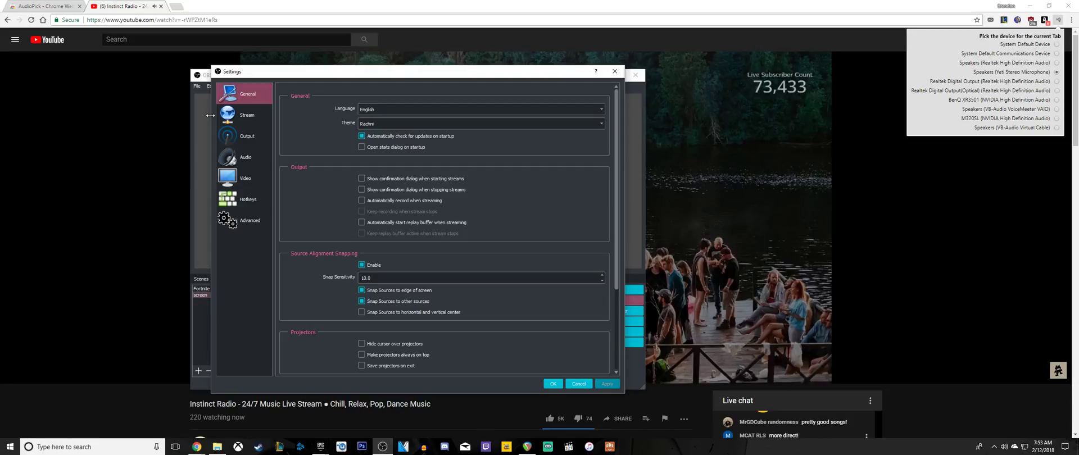
{"action": "left_click", "coordinate": [248, 136]}
{"action": "left_click", "coordinate": [246, 157]}
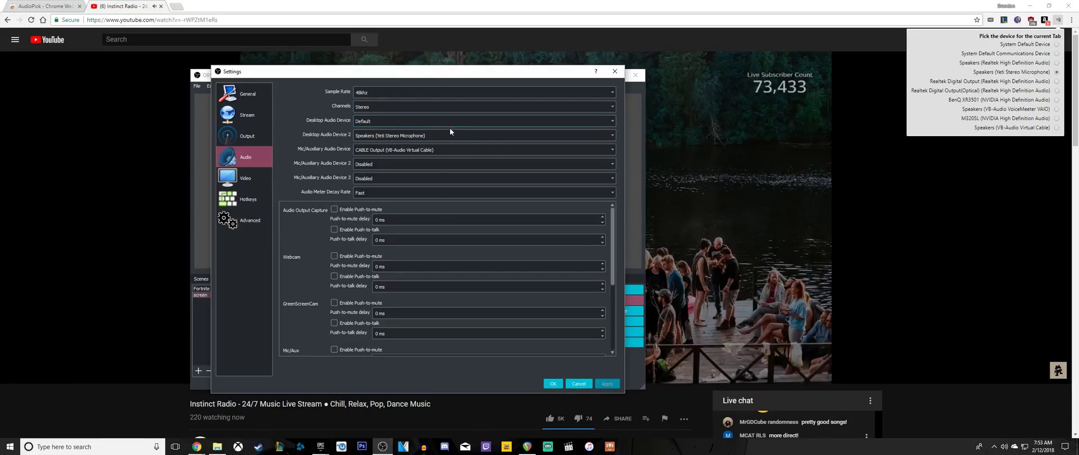
{"action": "left_click", "coordinate": [562, 383]}
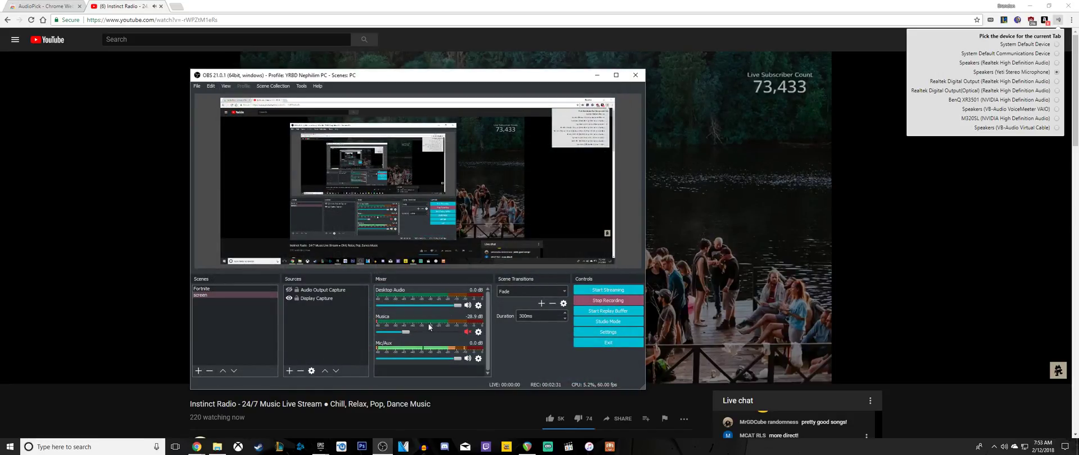
- Mute the Musica mixer channel with its speaker icon, ignoring its context menu
{"action": "right_click", "coordinate": [383, 318]}
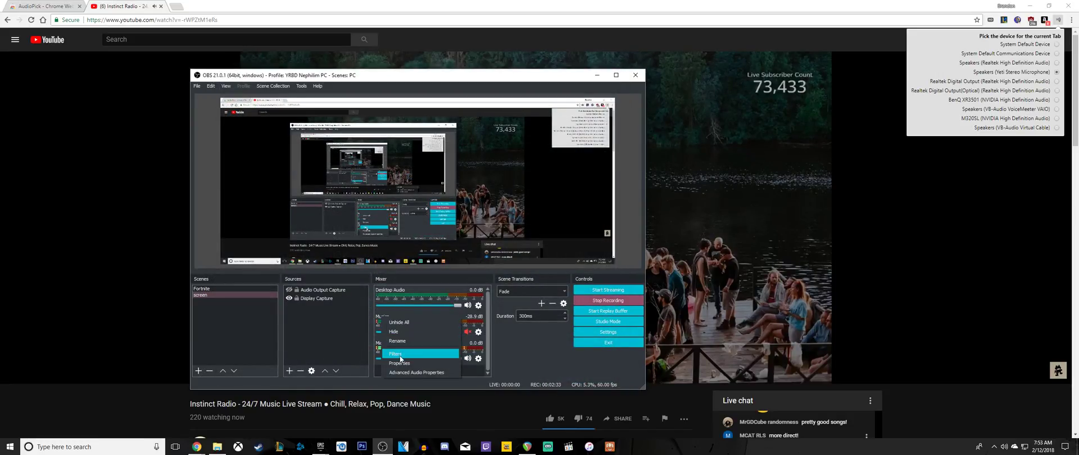
{"action": "left_click", "coordinate": [331, 342]}
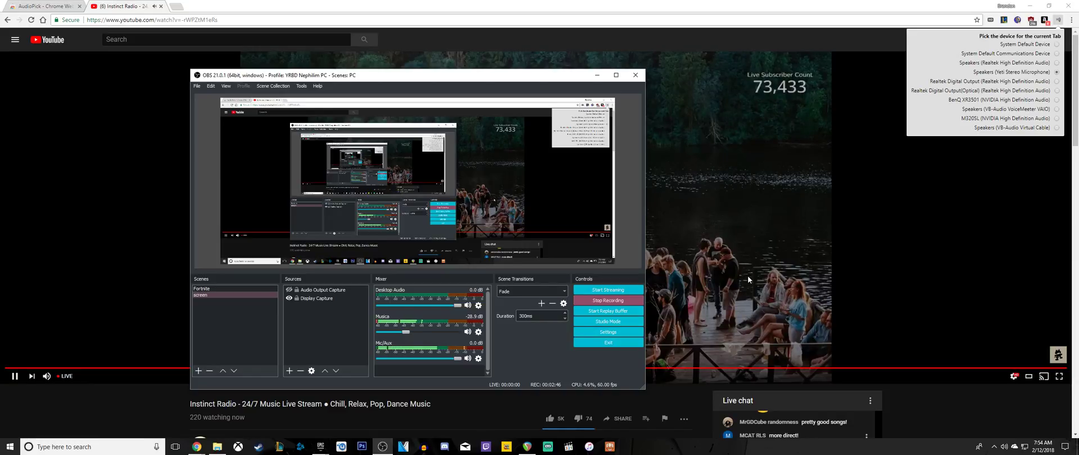
{"action": "left_click", "coordinate": [468, 336]}
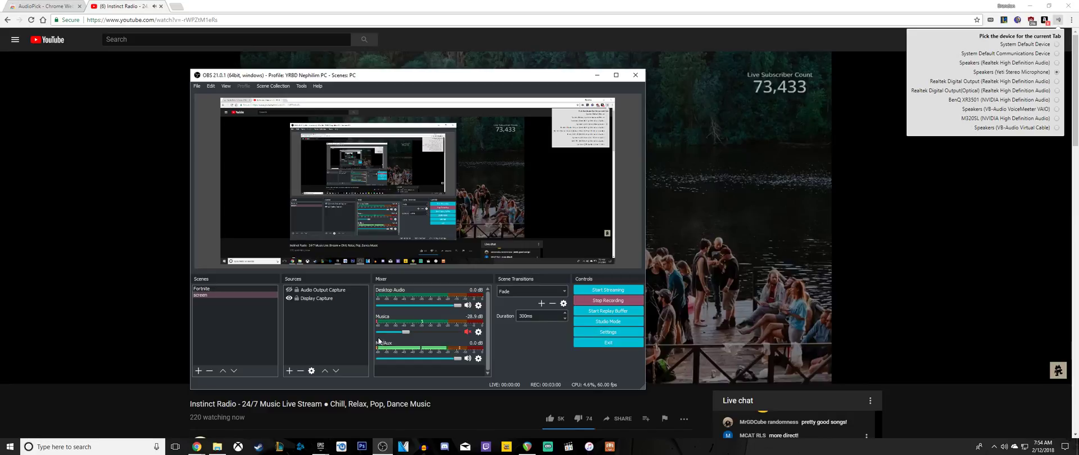
{"action": "right_click", "coordinate": [319, 323]}
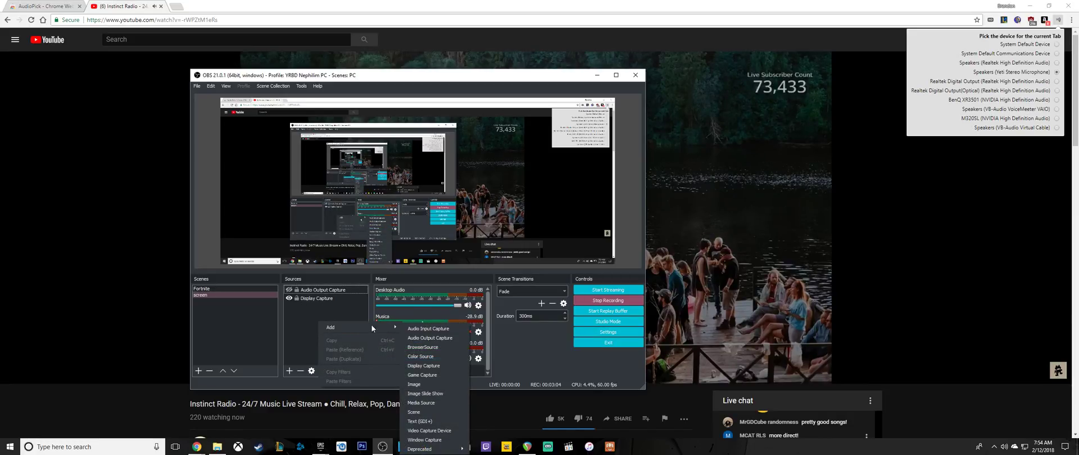
{"action": "left_click", "coordinate": [329, 292]}
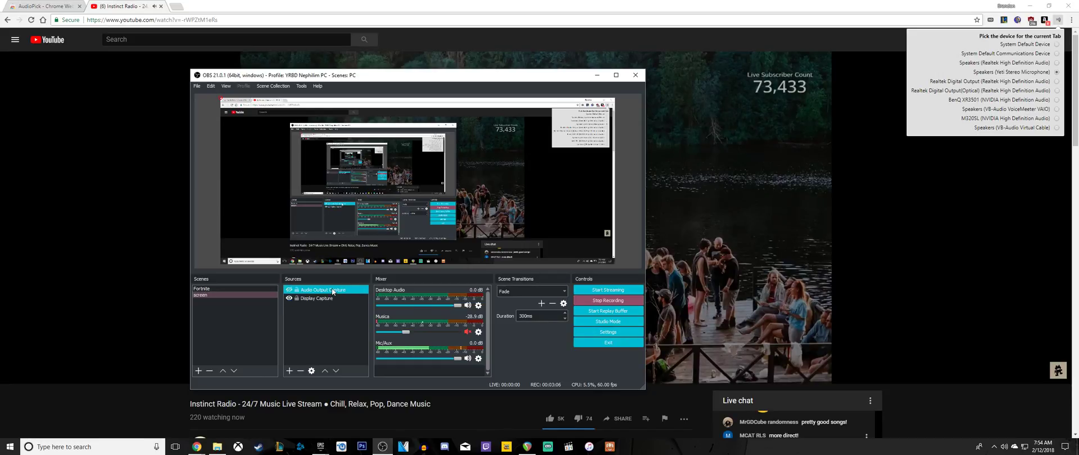
{"action": "right_click", "coordinate": [324, 330]}
{"action": "mouse_move", "coordinate": [360, 333]}
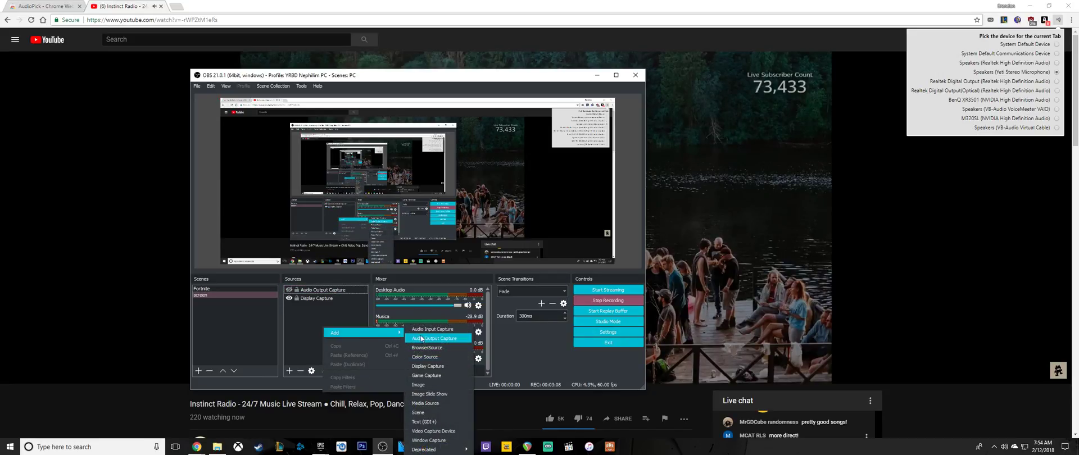
{"action": "left_click", "coordinate": [432, 338]}
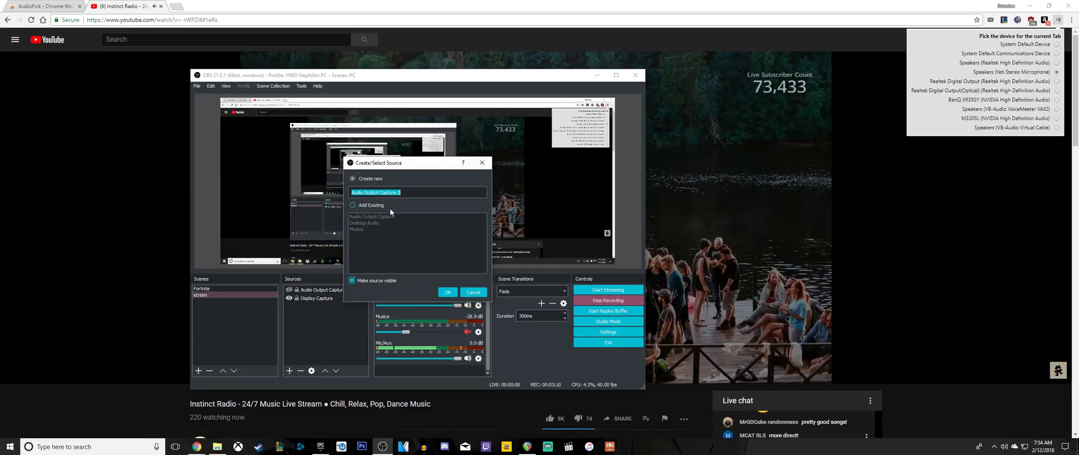
{"action": "left_click", "coordinate": [447, 291]}
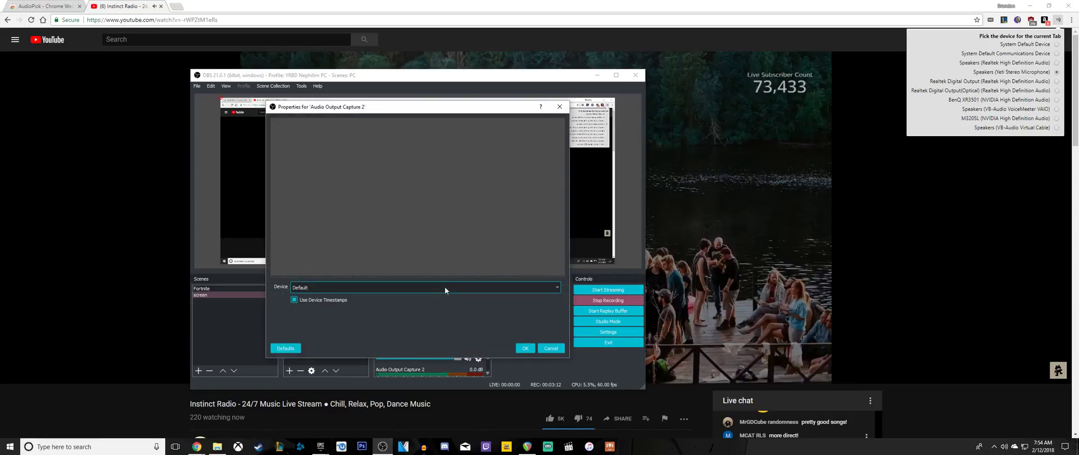
{"action": "left_click", "coordinate": [392, 289]}
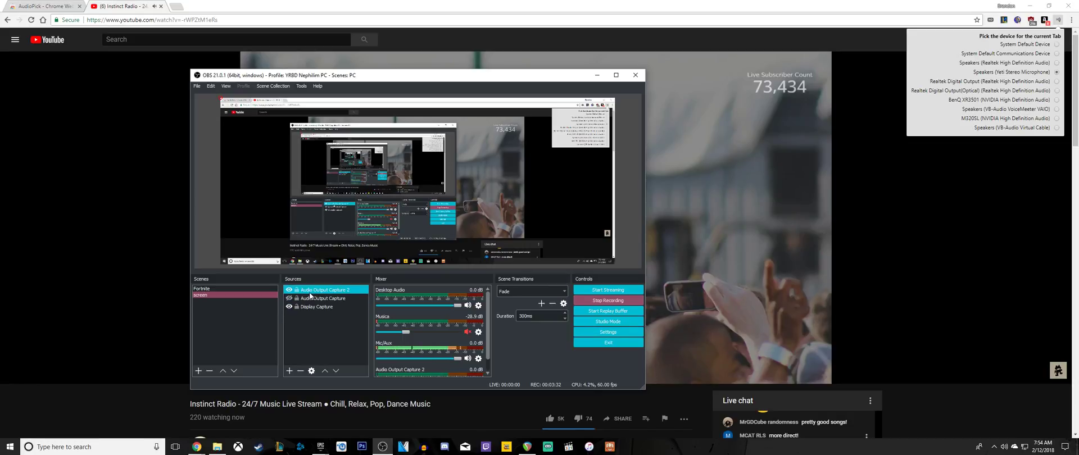
{"action": "scroll", "coordinate": [416, 348], "scroll_direction": "down", "scroll_amount": 1}
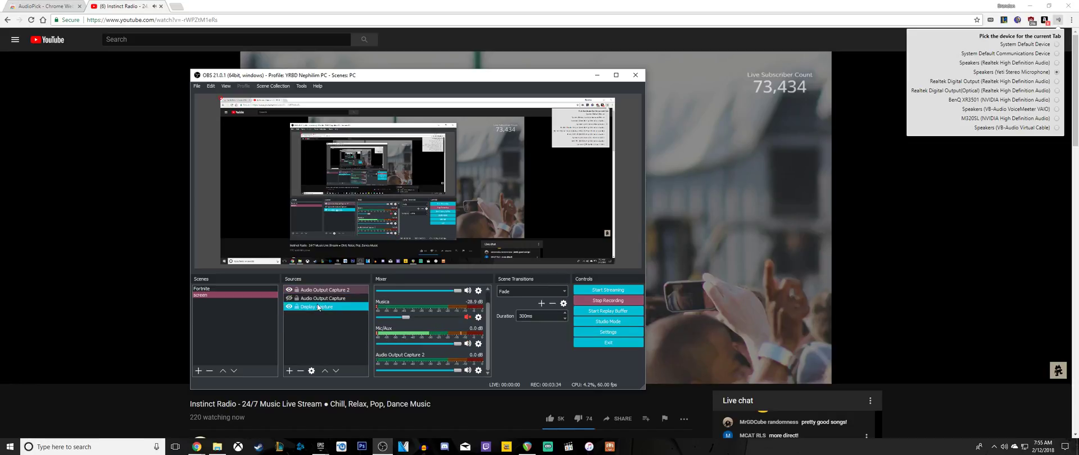
{"action": "left_click", "coordinate": [300, 371]}
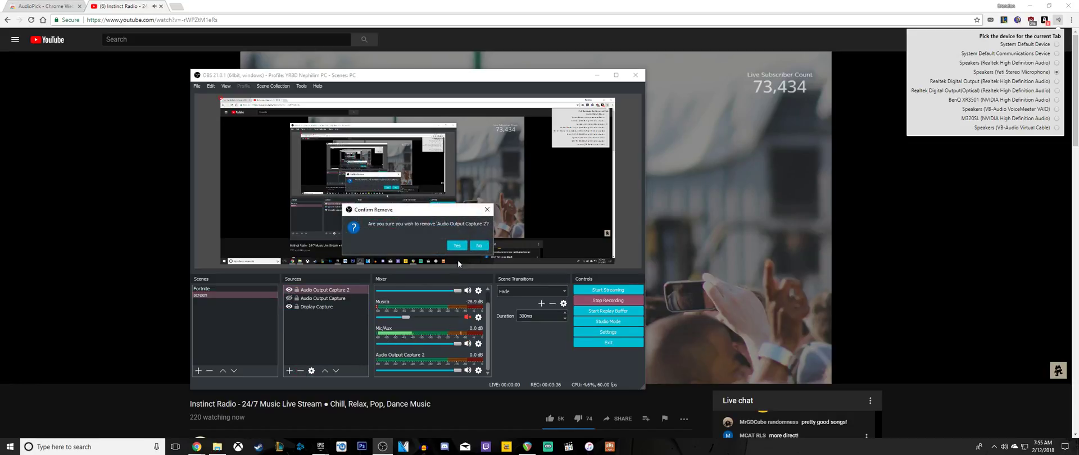
{"action": "left_click", "coordinate": [455, 248]}
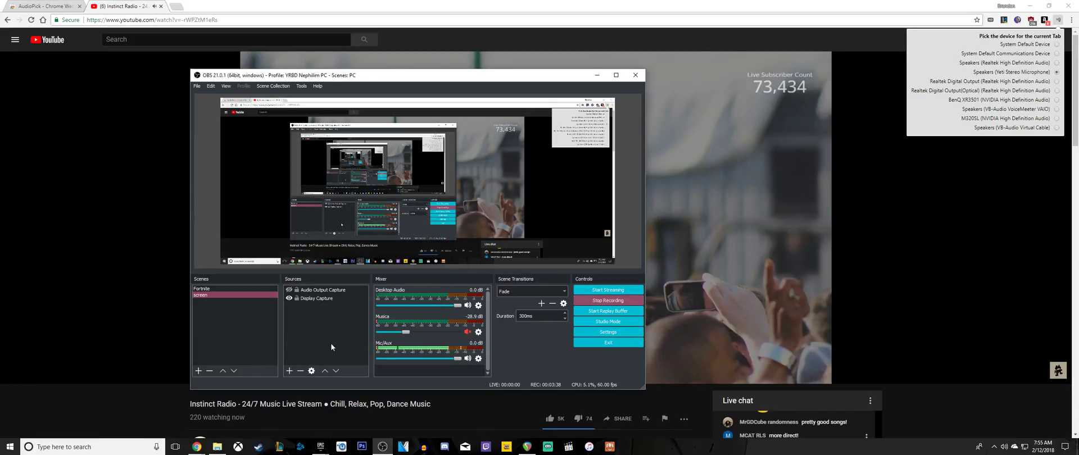